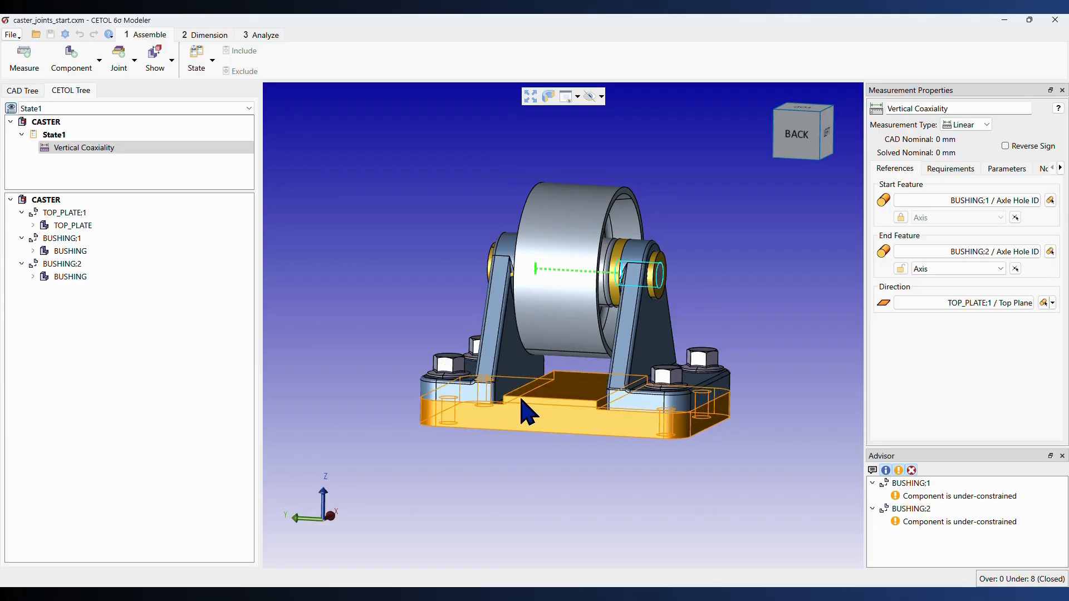
- Start a new joint and select the bottom face of the left axle support's base as the first feature
{"action": "left_click", "coordinate": [461, 379]}
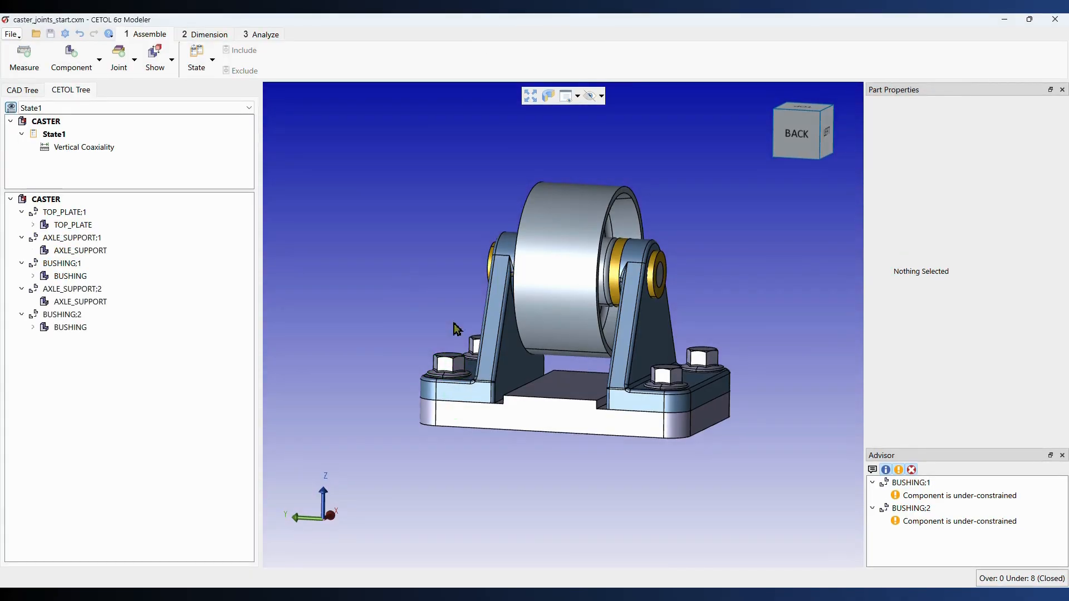
{"action": "middle_click_drag", "start_coordinate": [484, 385], "coordinate": [486, 408]}
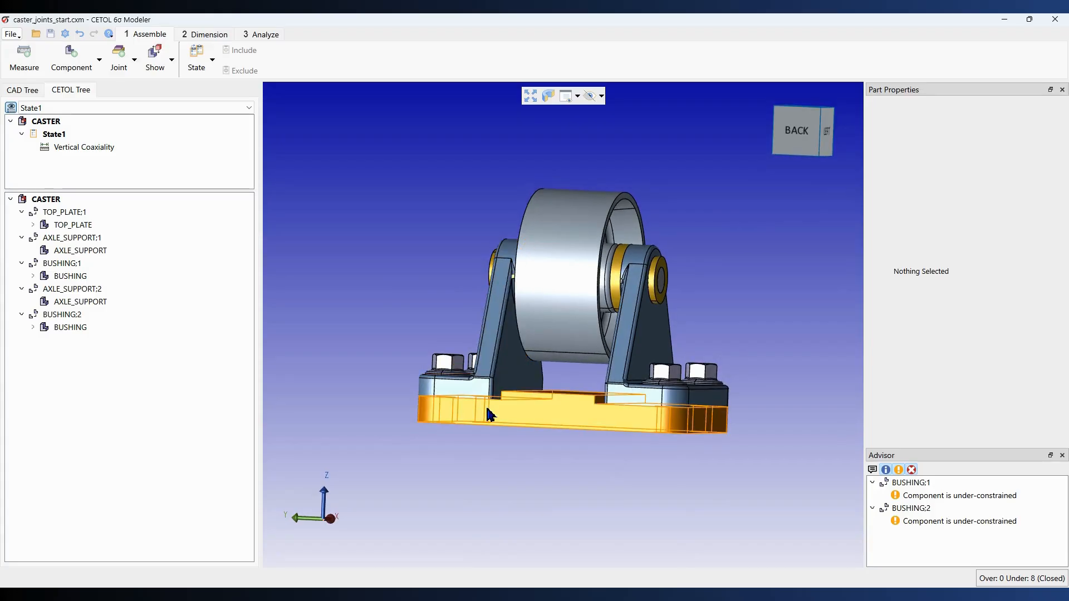
{"action": "left_click", "coordinate": [115, 58]}
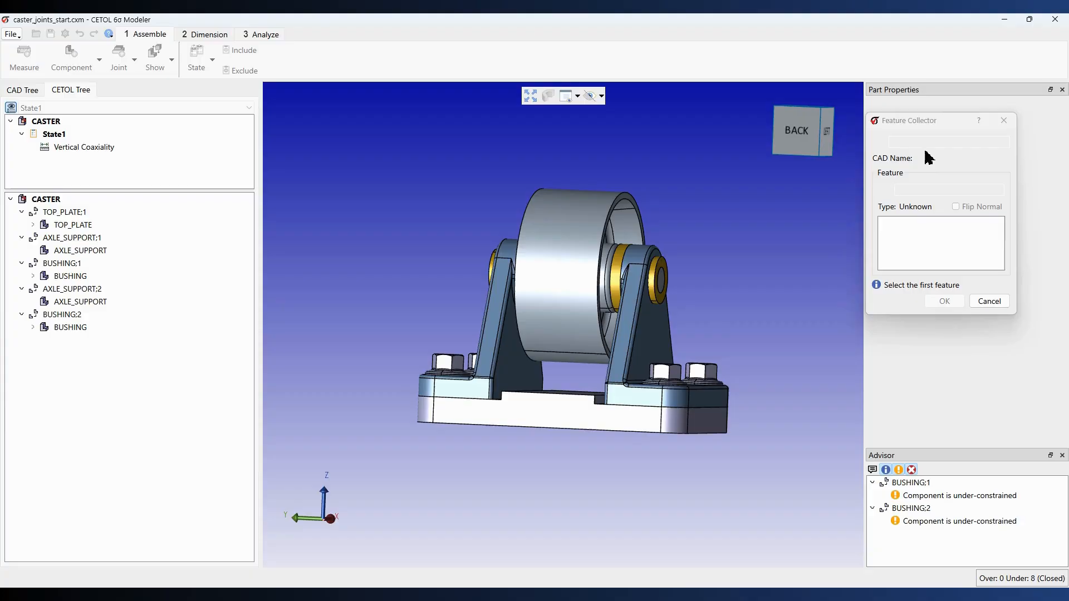
{"action": "middle_click_drag", "start_coordinate": [406, 491], "coordinate": [415, 432]}
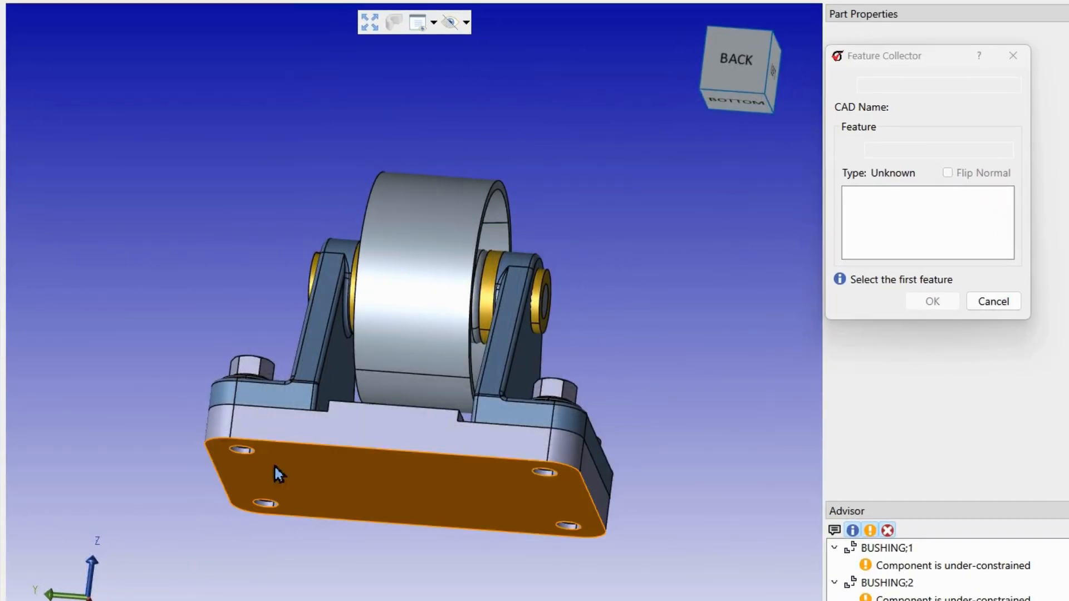
{"action": "left_click", "coordinate": [290, 435]}
{"action": "middle_click_drag", "start_coordinate": [295, 414], "coordinate": [312, 464]}
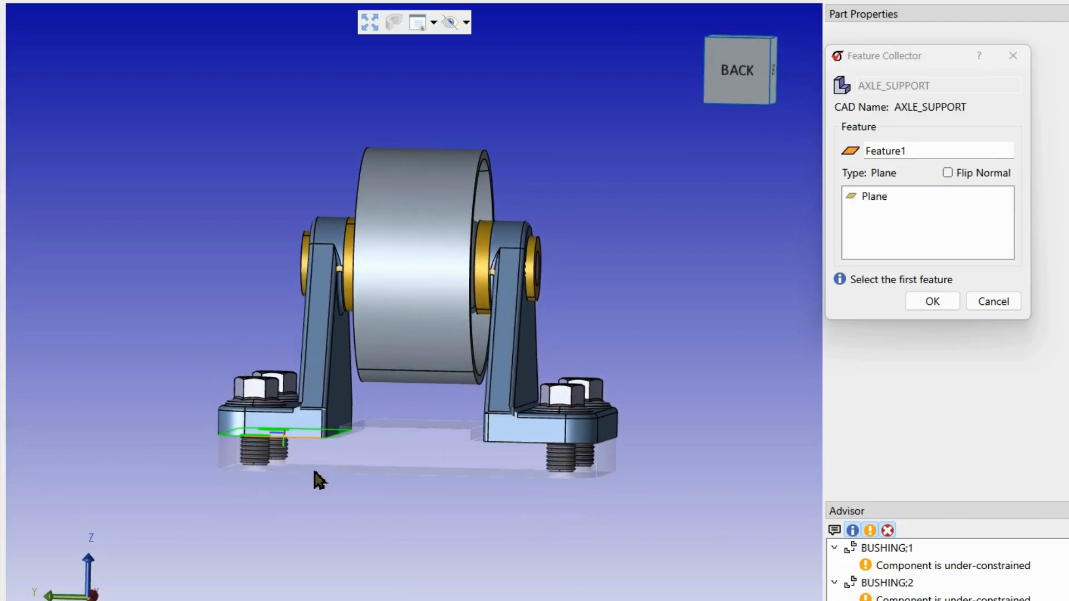
- Name the selected feature "Bottom Mating Surface" and accept it
{"action": "left_click_drag", "start_coordinate": [922, 152], "coordinate": [861, 148]}
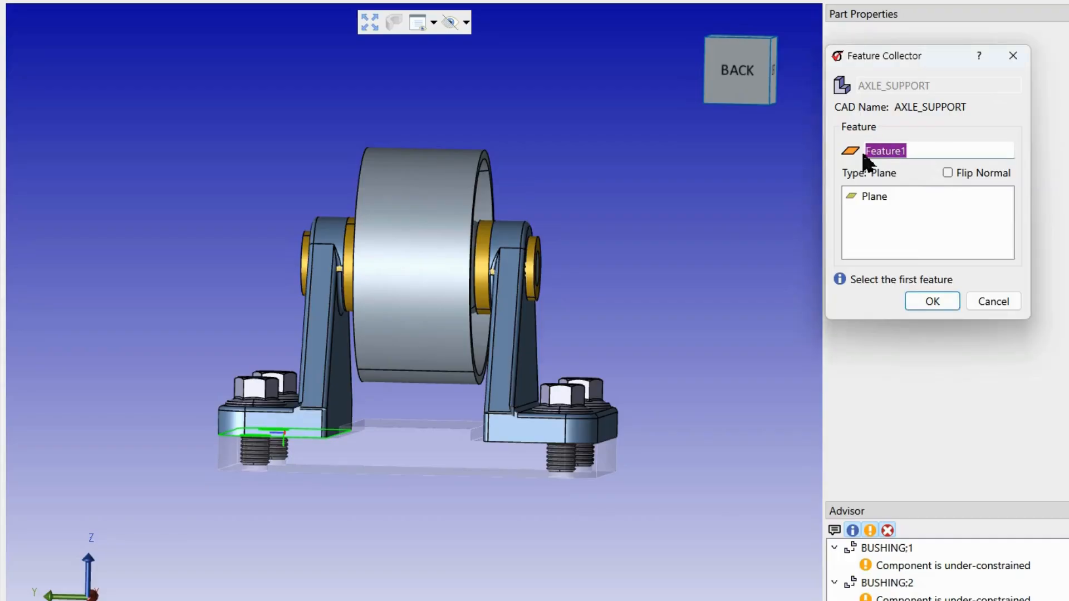
{"action": "type", "text": "Bottom Mating Surface"}
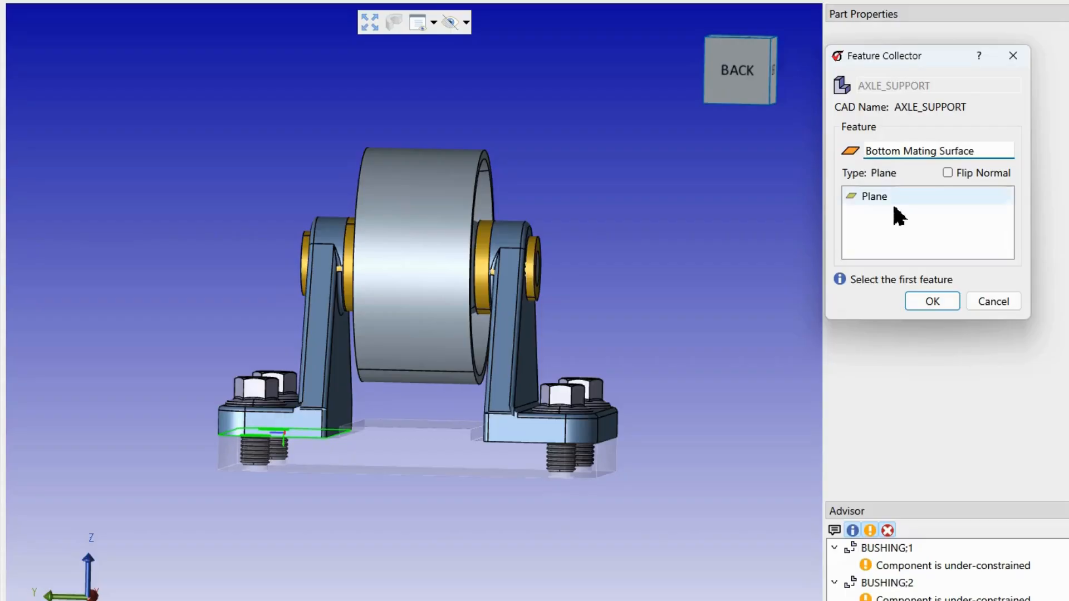
{"action": "left_click", "coordinate": [933, 301]}
- Select the top plate's mounting face under that support as the second feature and name it "Right Mating Surface"
{"action": "middle_click_drag", "start_coordinate": [331, 429], "coordinate": [332, 470]}
{"action": "left_click", "coordinate": [318, 439]}
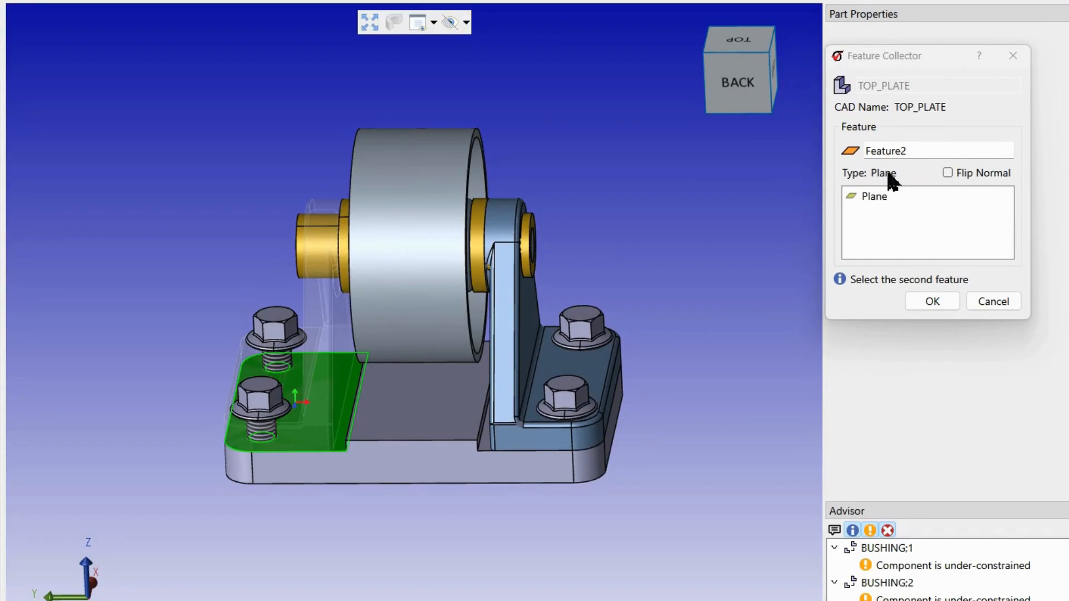
{"action": "left_click", "coordinate": [721, 88]}
{"action": "left_click", "coordinate": [740, 80]}
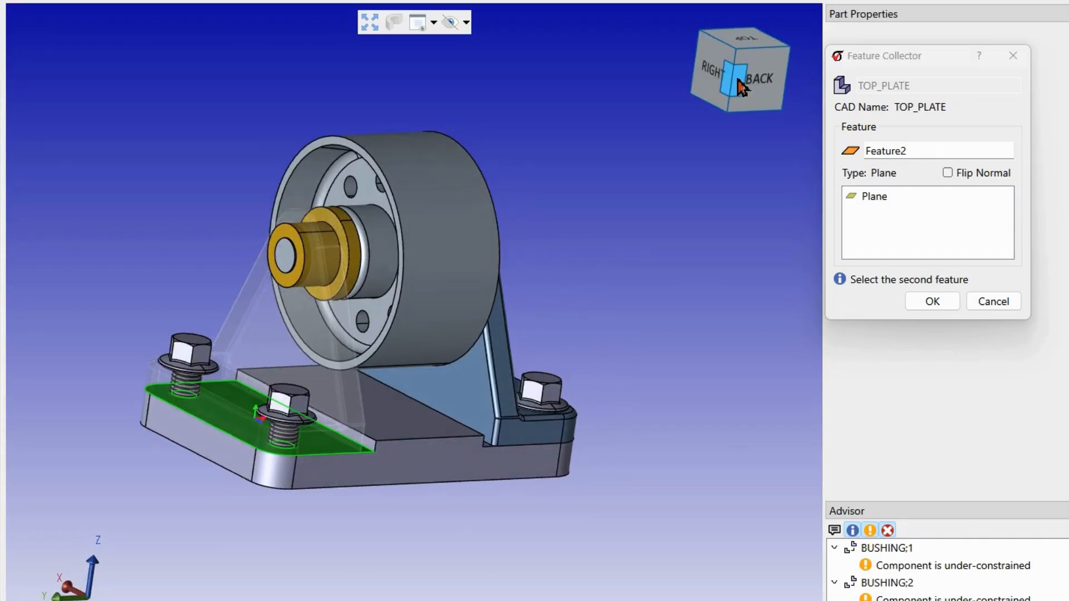
{"action": "left_click_drag", "start_coordinate": [912, 152], "coordinate": [870, 153]}
{"action": "type", "text": "Right Mating Surfac"}
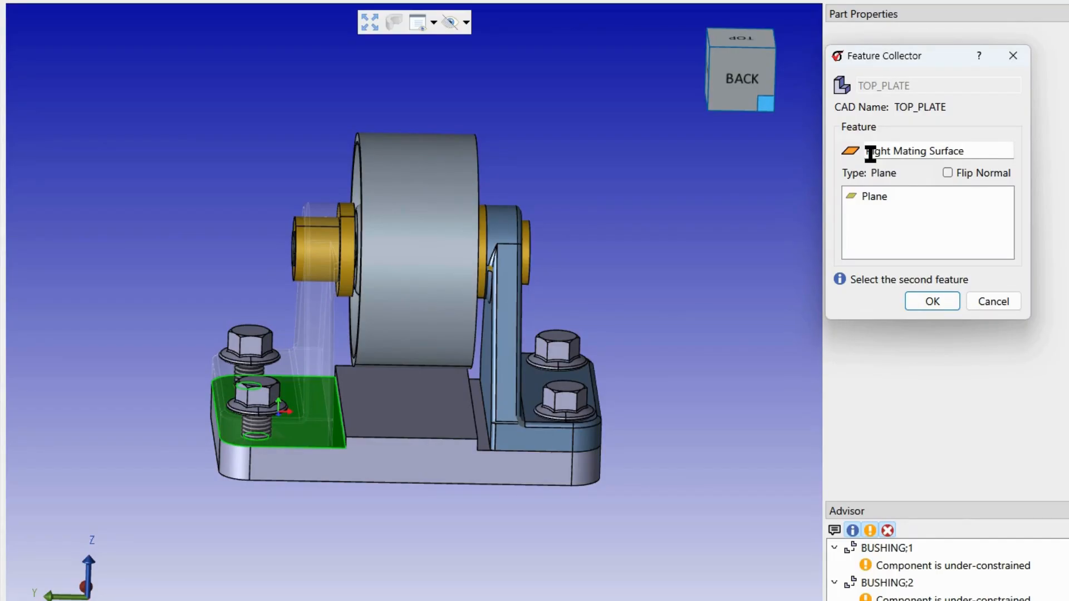
{"action": "key", "text": "Return"}
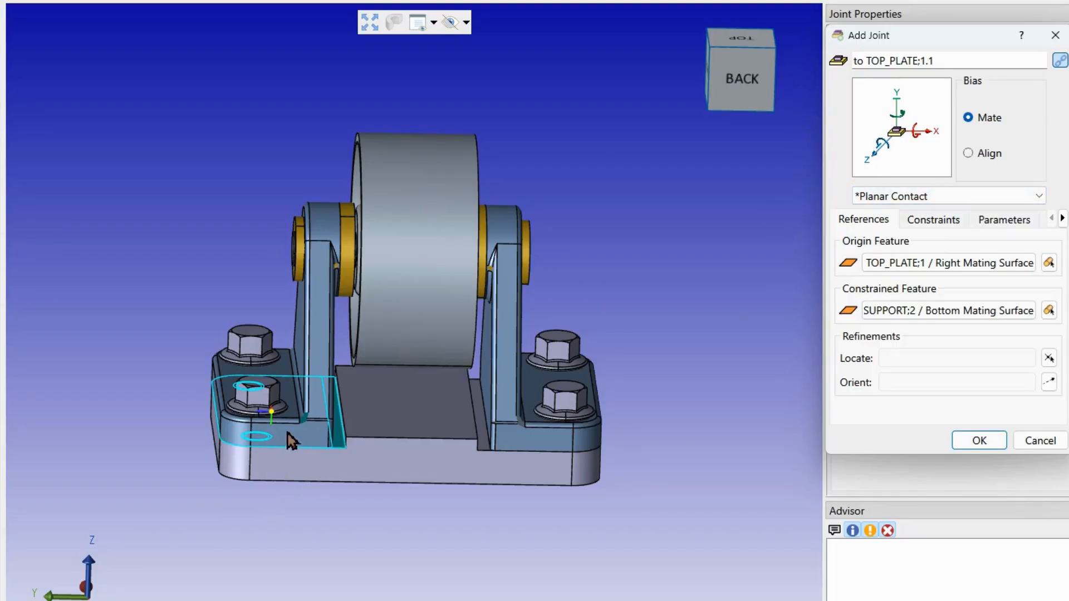
- Keep the Planar Contact joint type and create the joint between the two mating surfaces
{"action": "left_click", "coordinate": [307, 443]}
{"action": "middle_click_drag", "start_coordinate": [308, 443], "coordinate": [339, 424]}
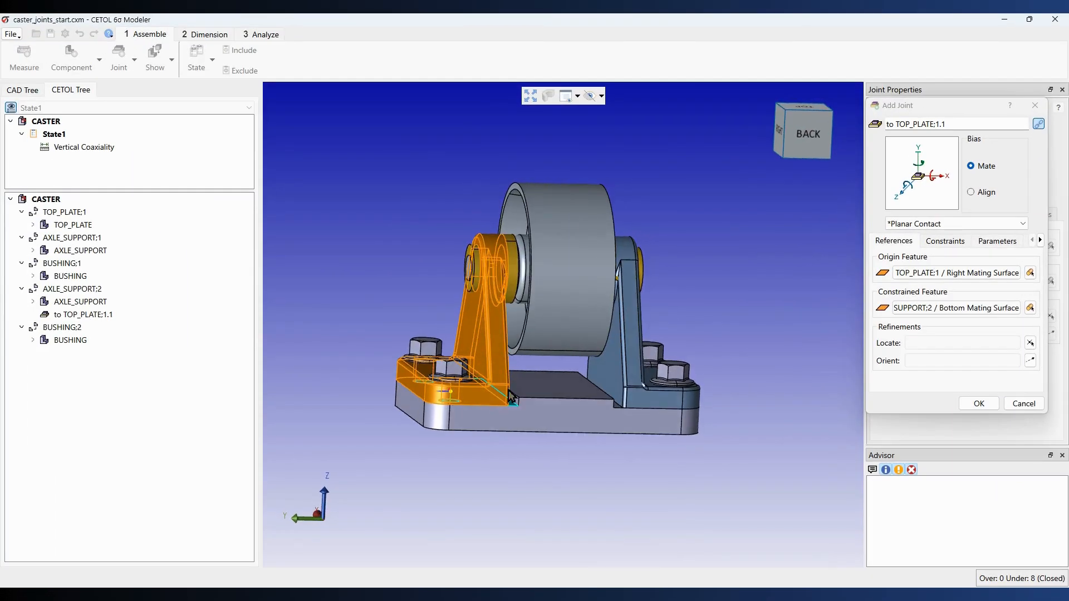
{"action": "middle_click_drag", "start_coordinate": [511, 396], "coordinate": [475, 374]}
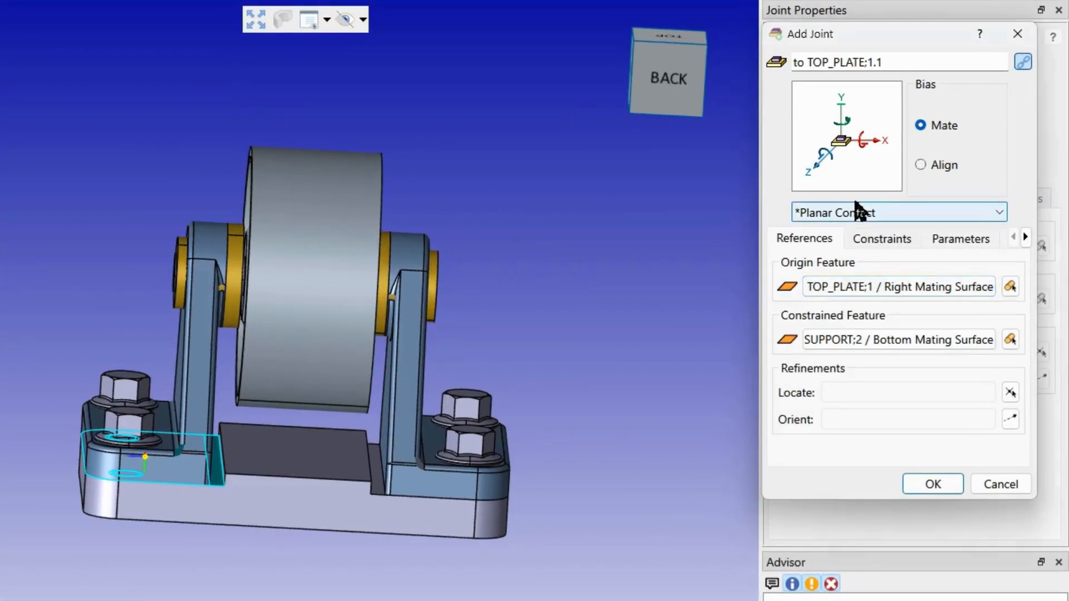
{"action": "left_click", "coordinate": [928, 224]}
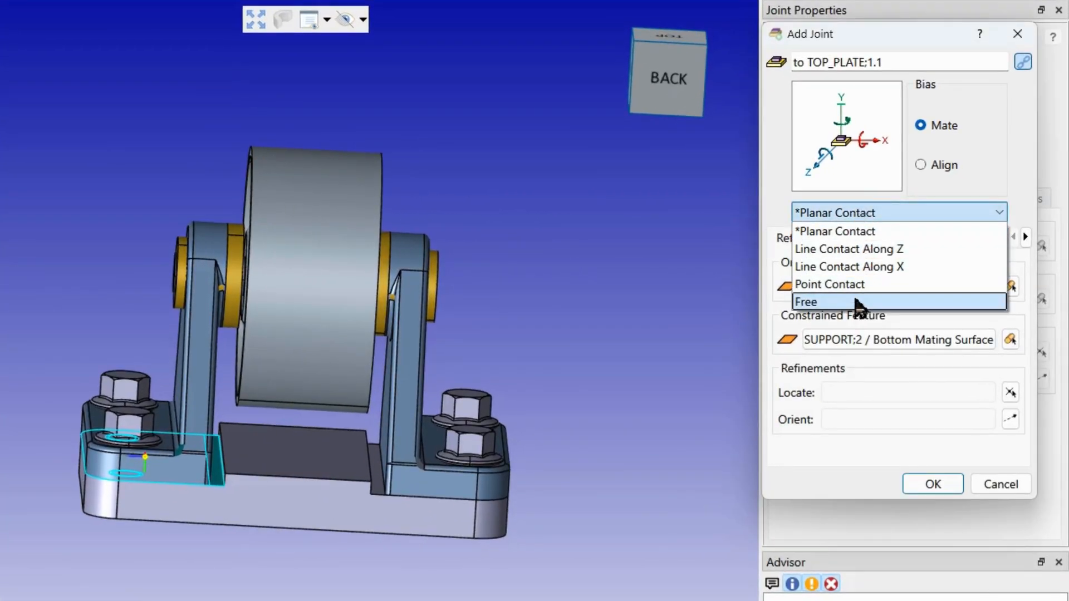
{"action": "left_click", "coordinate": [871, 218]}
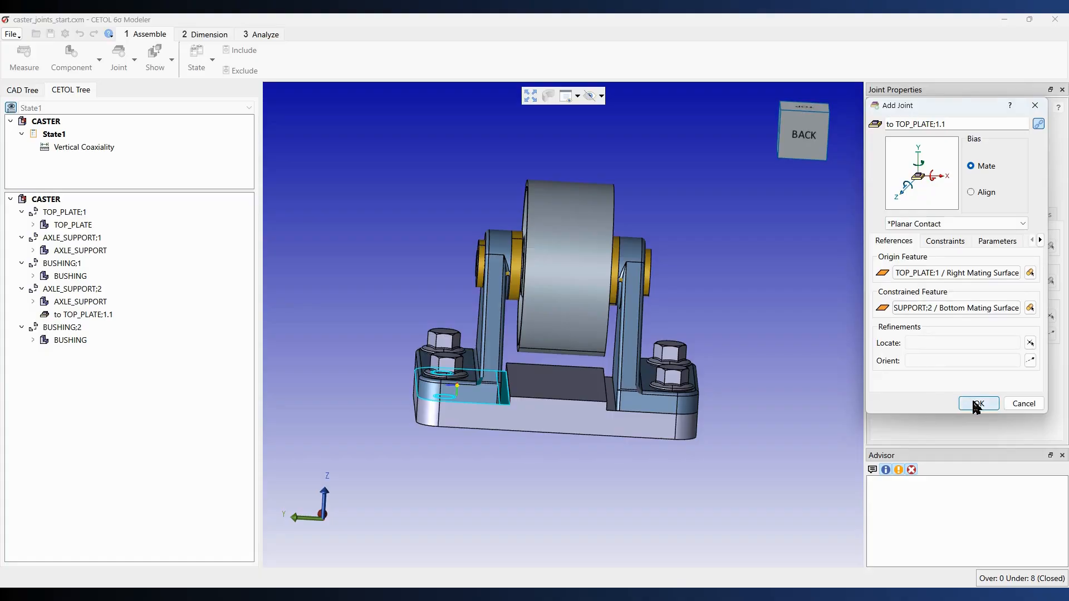
{"action": "left_click", "coordinate": [977, 404]}
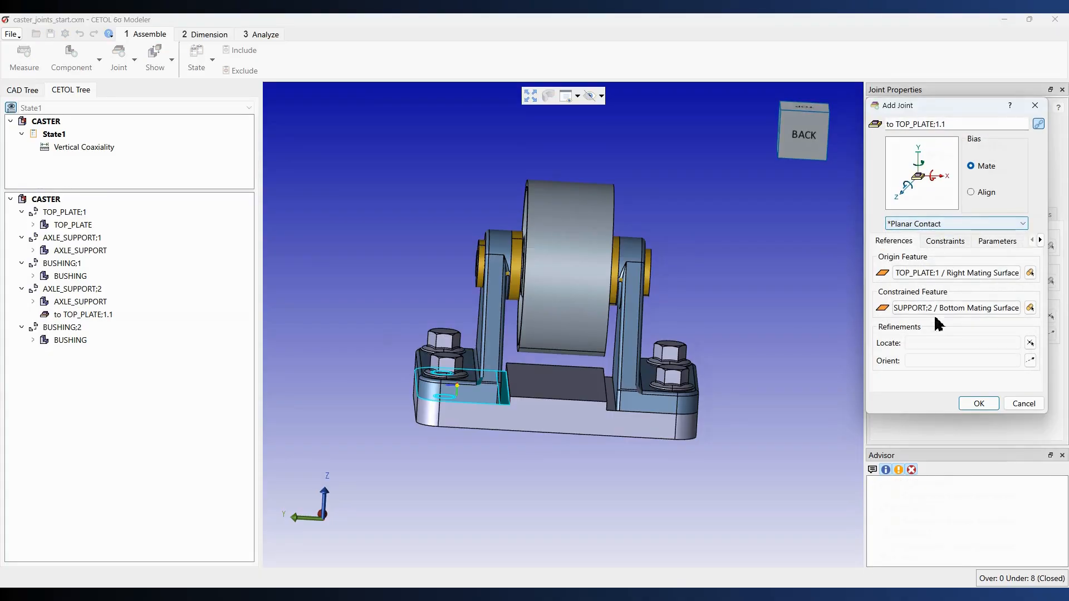
{"action": "left_click", "coordinate": [975, 403]}
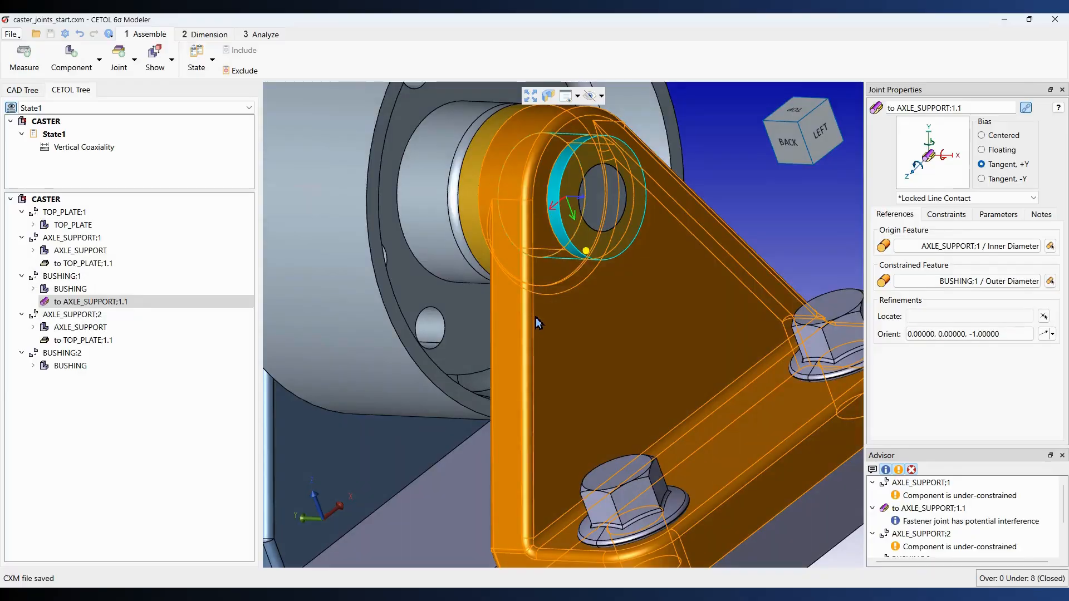
- Display the unconstrained degrees of freedom of BUSHING:2, then close the unconstrained DOFs window
{"action": "scroll", "coordinate": [537, 316], "scroll_direction": "down", "scroll_amount": 5}
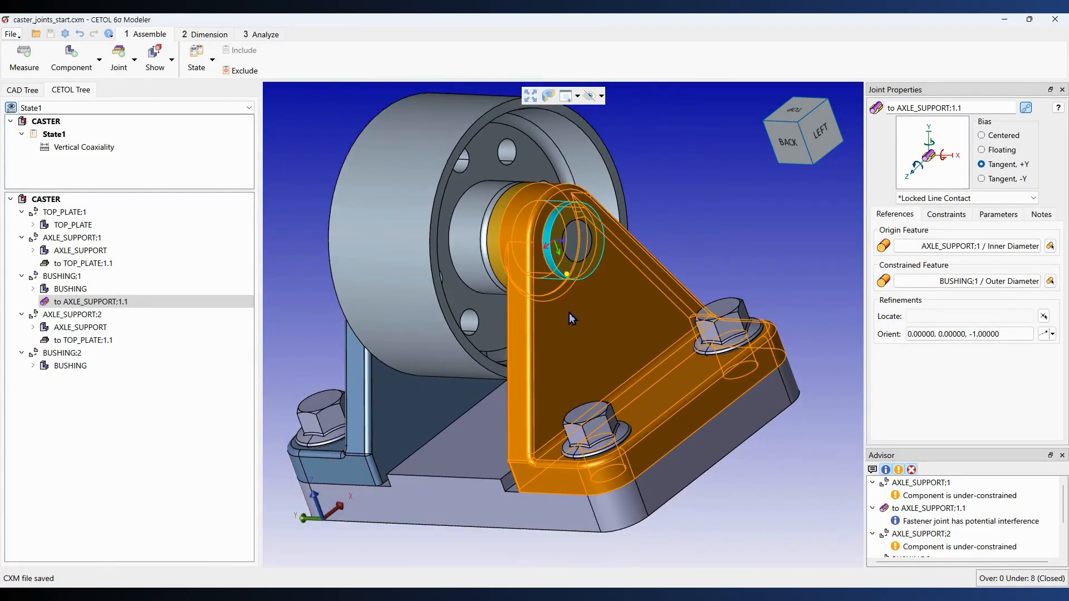
{"action": "middle_click_drag", "start_coordinate": [484, 336], "coordinate": [499, 334]}
{"action": "scroll", "coordinate": [489, 325], "scroll_direction": "down", "scroll_amount": 1}
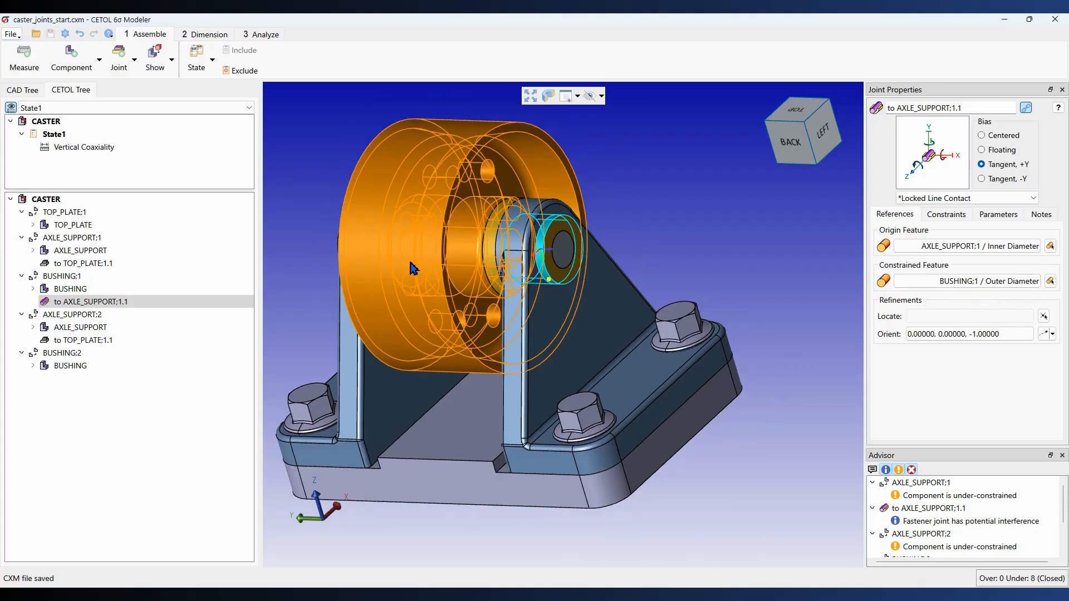
{"action": "left_click", "coordinate": [172, 64]}
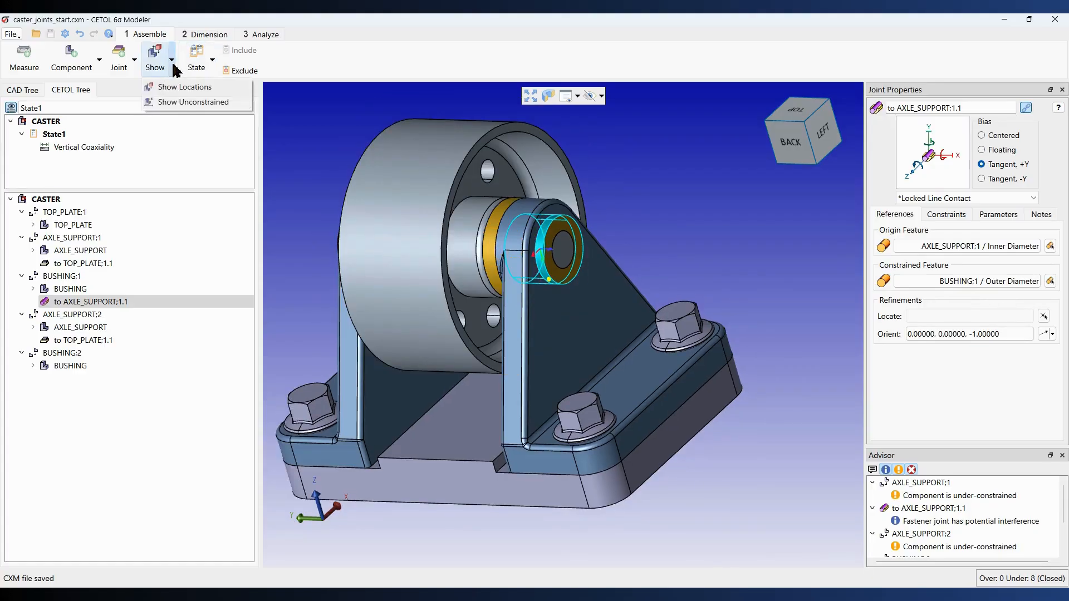
{"action": "left_click", "coordinate": [185, 102]}
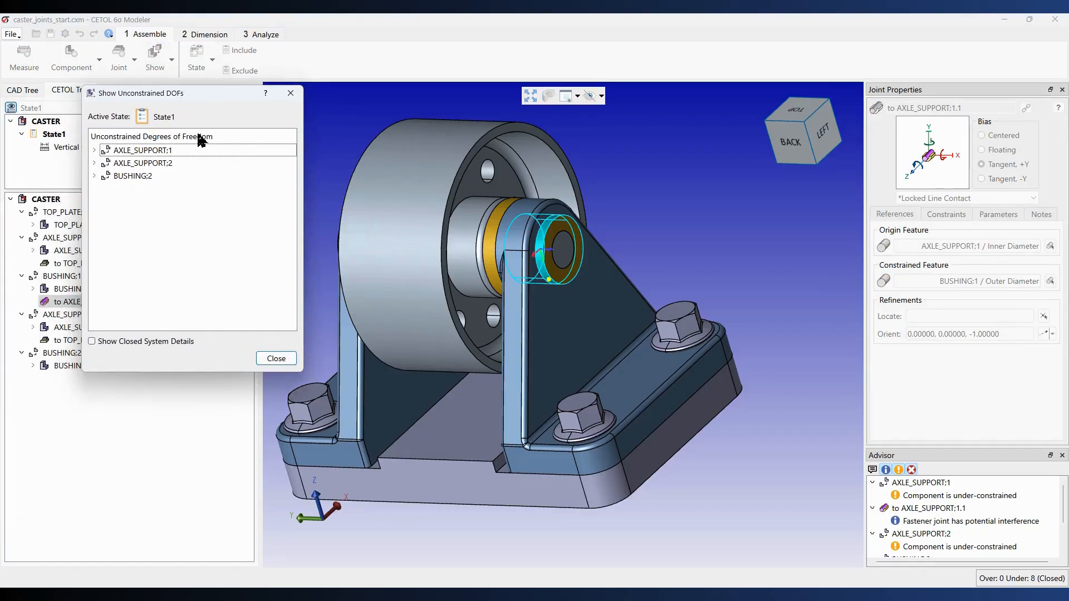
{"action": "left_click", "coordinate": [142, 177]}
{"action": "middle_click_drag", "start_coordinate": [351, 275], "coordinate": [488, 272]}
{"action": "scroll", "coordinate": [430, 239], "scroll_direction": "up", "scroll_amount": 2}
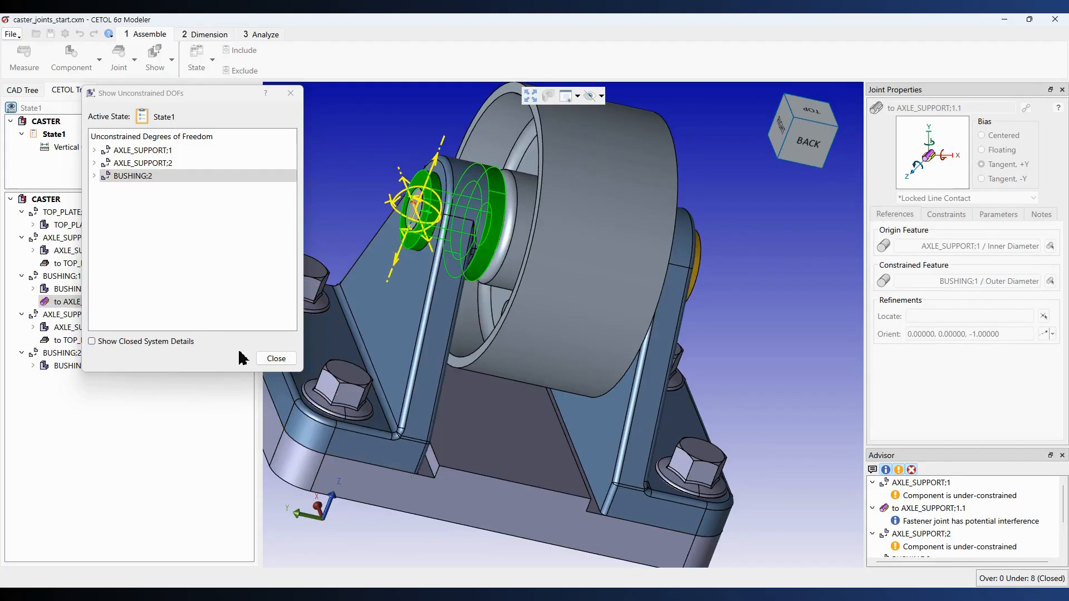
{"action": "left_click", "coordinate": [269, 358]}
- Start another joint and select the flange face of the bushing in AXLE_SUPPORT:1 as the first feature
{"action": "middle_click_drag", "start_coordinate": [758, 325], "coordinate": [633, 309]}
{"action": "scroll", "coordinate": [635, 303], "scroll_direction": "up", "scroll_amount": 3}
{"action": "middle_click_drag", "start_coordinate": [557, 268], "coordinate": [626, 262]}
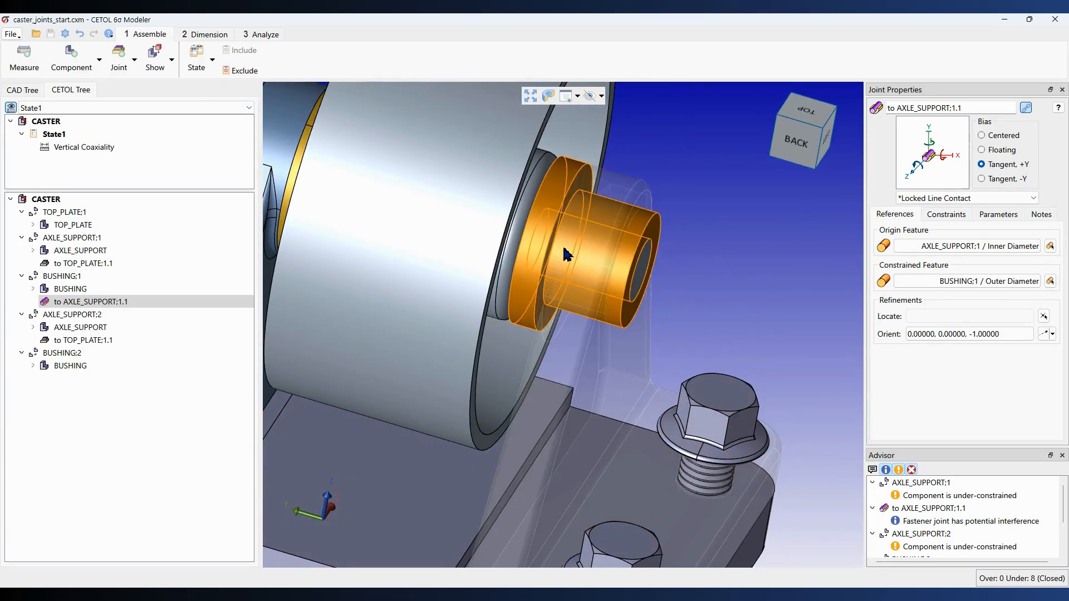
{"action": "middle_click_drag", "start_coordinate": [558, 255], "coordinate": [490, 253]}
{"action": "left_click", "coordinate": [112, 56]}
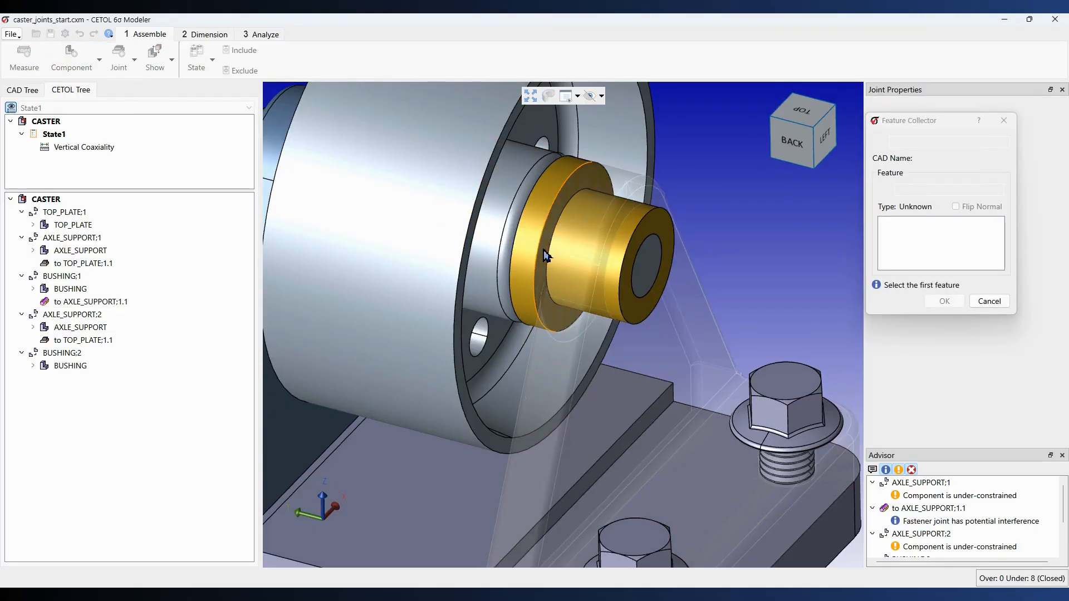
{"action": "left_click", "coordinate": [546, 255]}
{"action": "scroll", "coordinate": [545, 255], "scroll_direction": "up", "scroll_amount": 3}
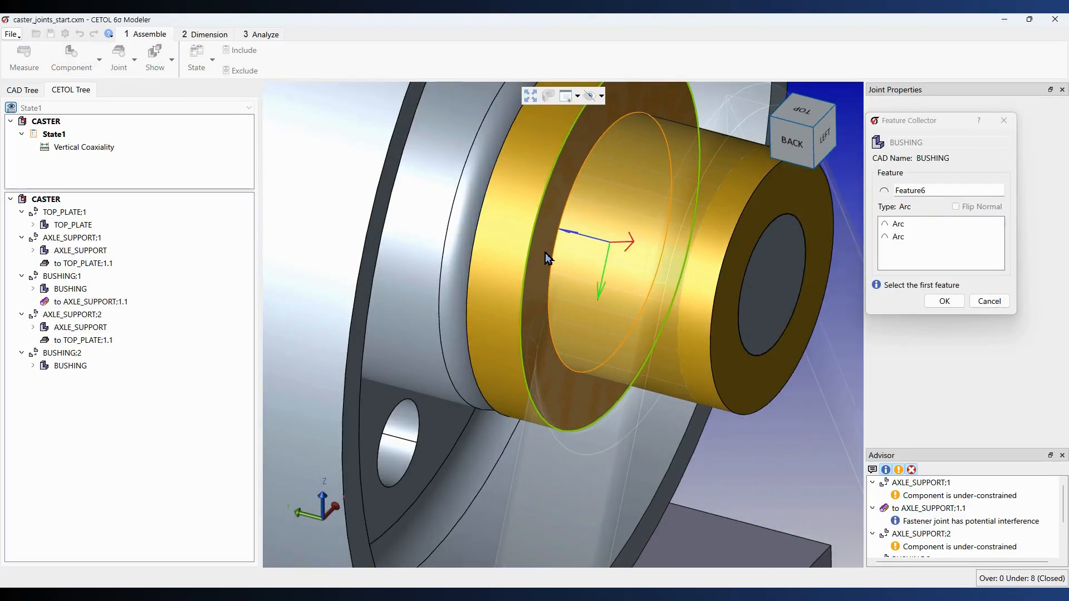
{"action": "middle_click_drag", "start_coordinate": [540, 296], "coordinate": [553, 336]}
{"action": "left_click", "coordinate": [553, 337]}
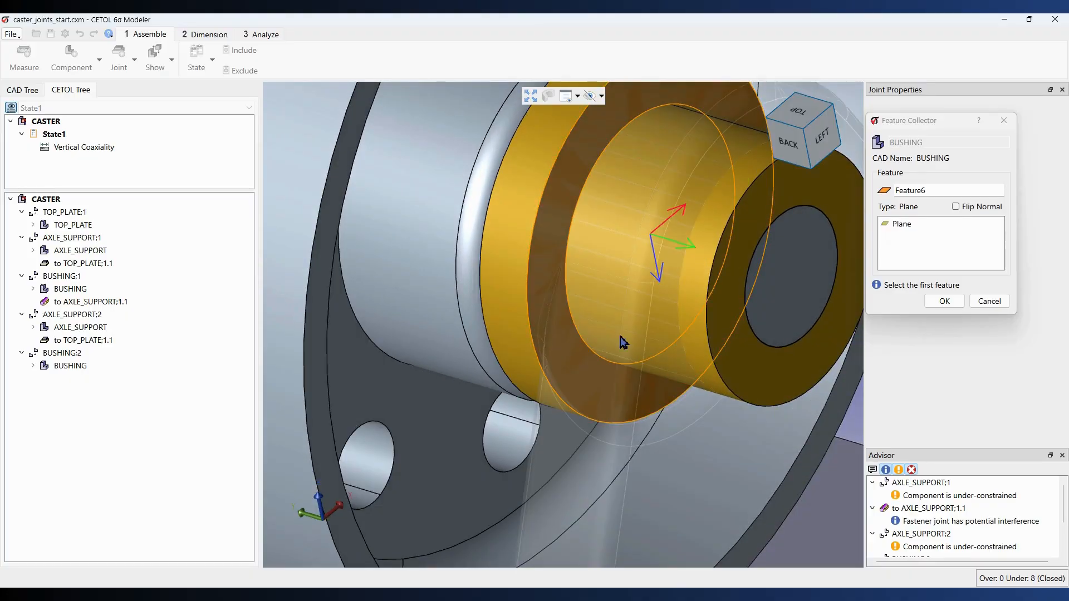
{"action": "left_click", "coordinate": [939, 195]}
{"action": "left_click", "coordinate": [942, 301]}
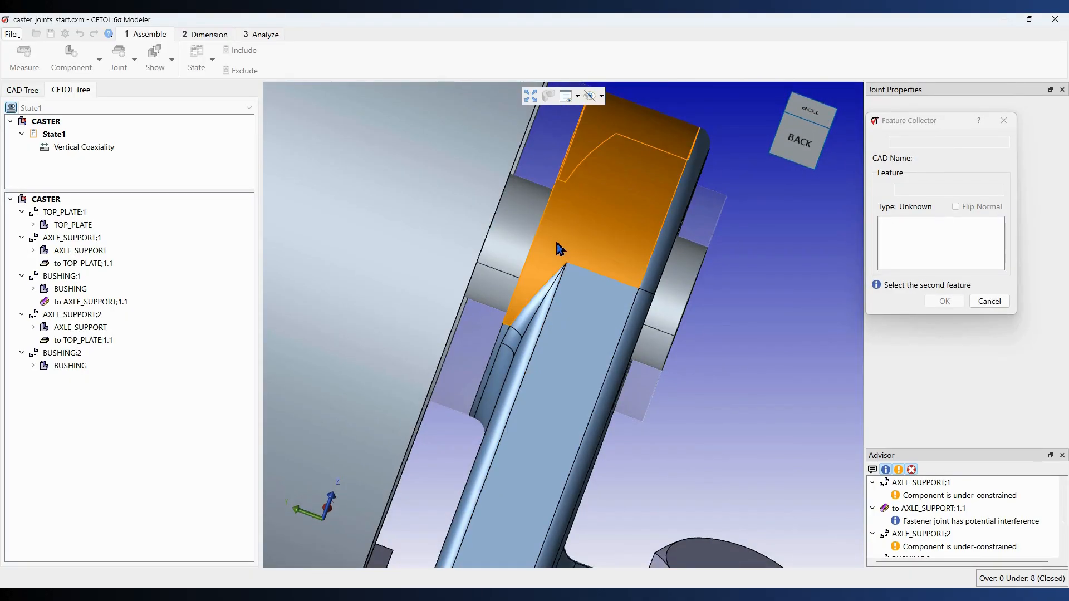
- Select the axle support's face around the bushing bore as the second feature
{"action": "middle_click_drag", "start_coordinate": [519, 254], "coordinate": [600, 257]}
{"action": "key", "text": "h"}
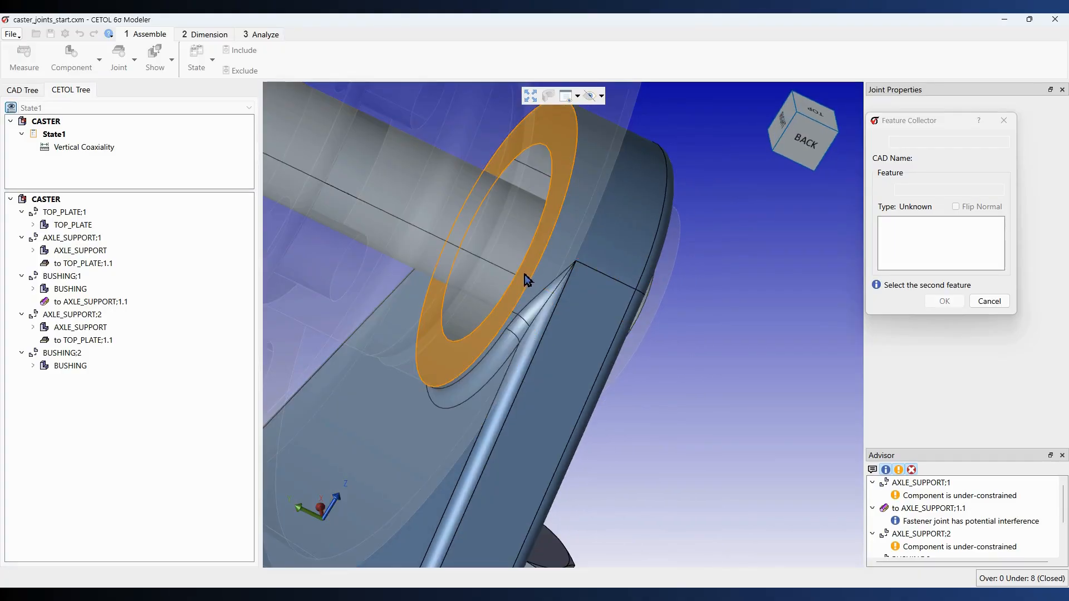
{"action": "left_click", "coordinate": [522, 299]}
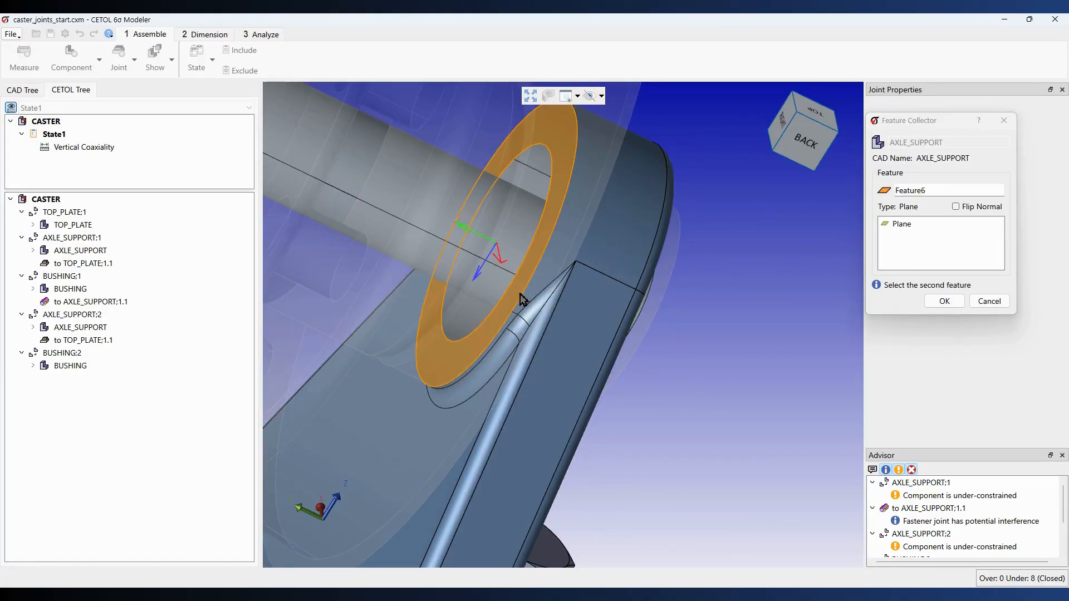
{"action": "left_click", "coordinate": [945, 301]}
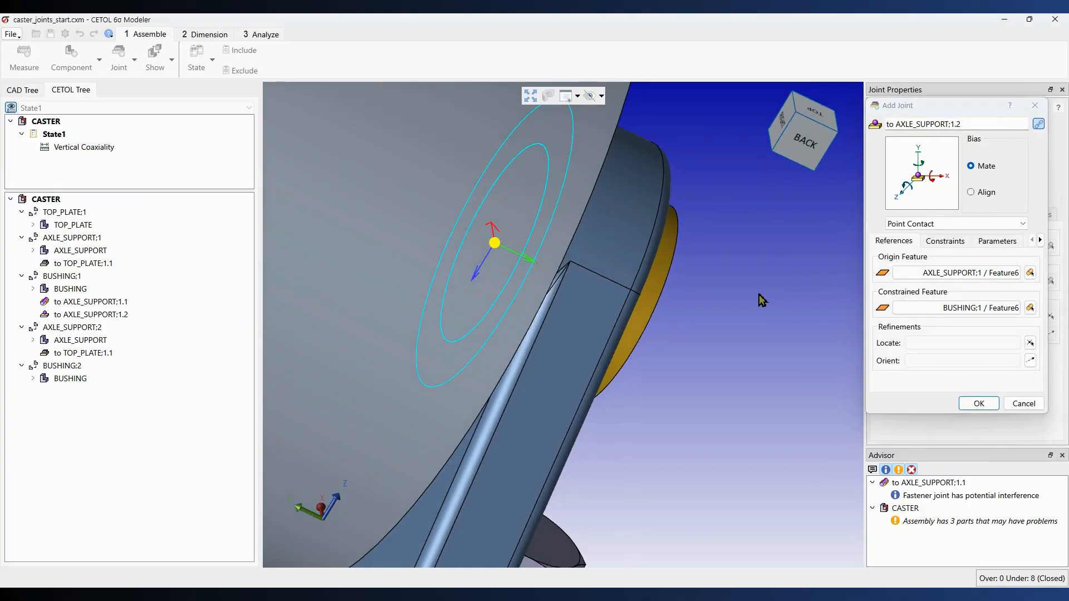
- Set the joint type to Planar Contact and create the bushing-to-support joint
{"action": "left_click", "coordinate": [955, 225]}
{"action": "left_click", "coordinate": [946, 234]}
{"action": "left_click", "coordinate": [978, 404]}
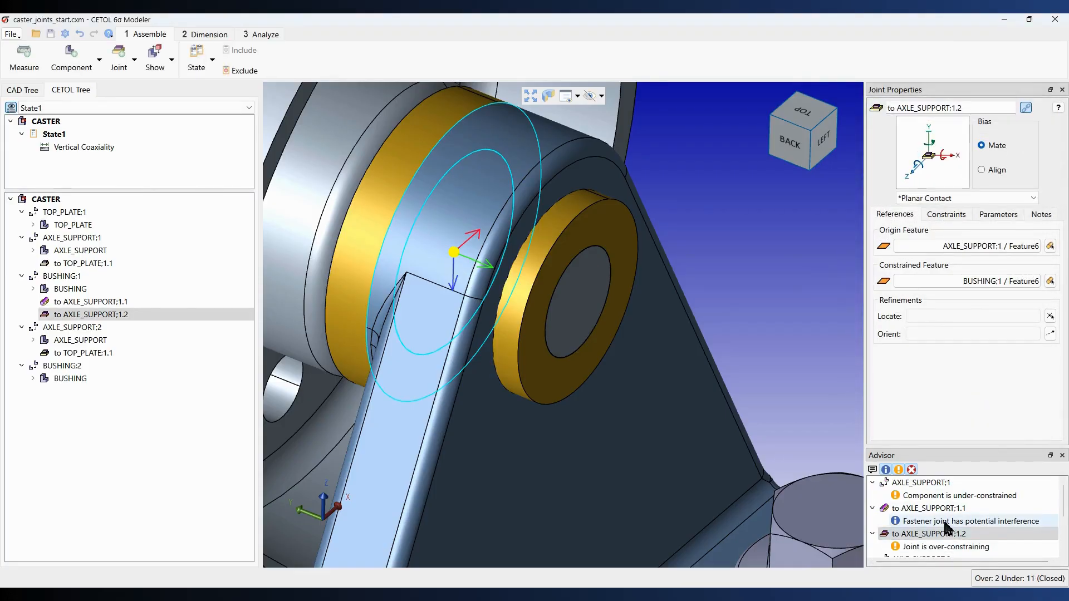
- Examine the Advisor messages and the new bushing joint in the model
{"action": "scroll", "coordinate": [960, 523], "scroll_direction": "down", "scroll_amount": 2}
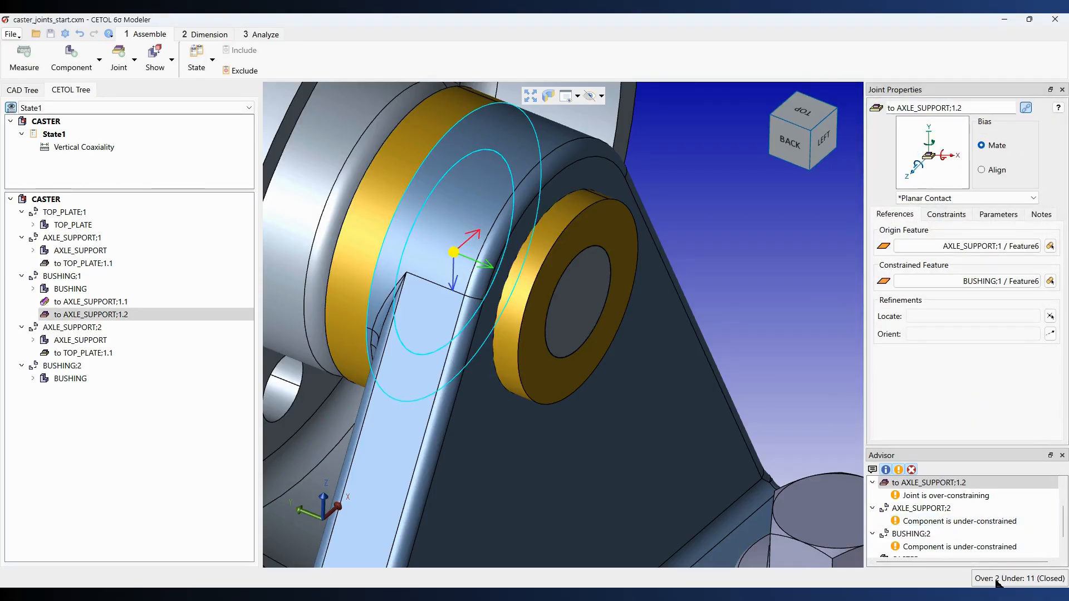
{"action": "scroll", "coordinate": [637, 360], "scroll_direction": "up", "scroll_amount": 3}
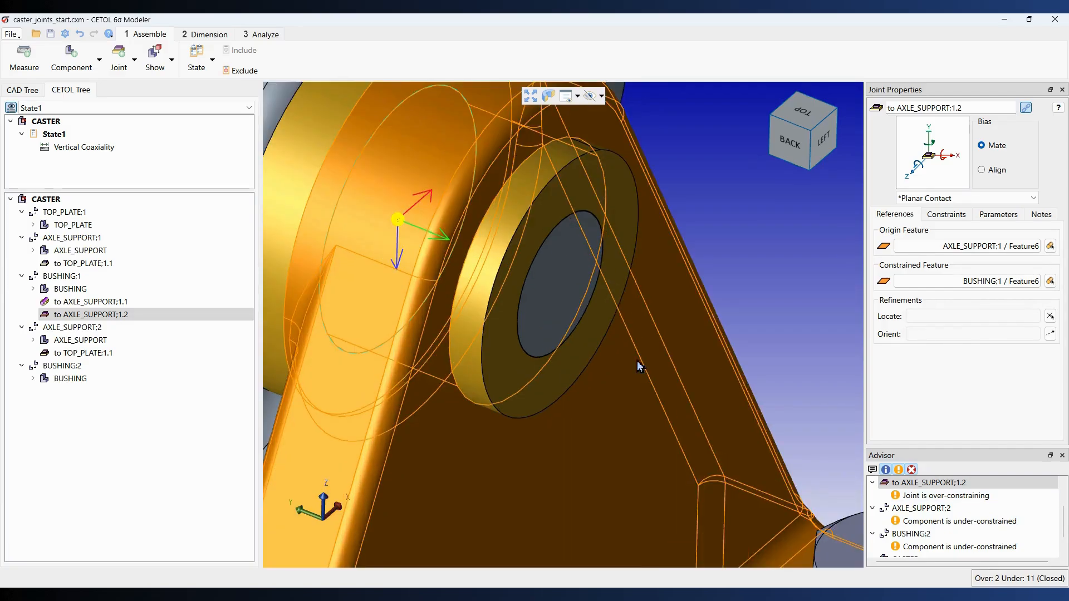
{"action": "scroll", "coordinate": [637, 361], "scroll_direction": "down", "scroll_amount": 3}
{"action": "scroll", "coordinate": [590, 334], "scroll_direction": "down", "scroll_amount": 1}
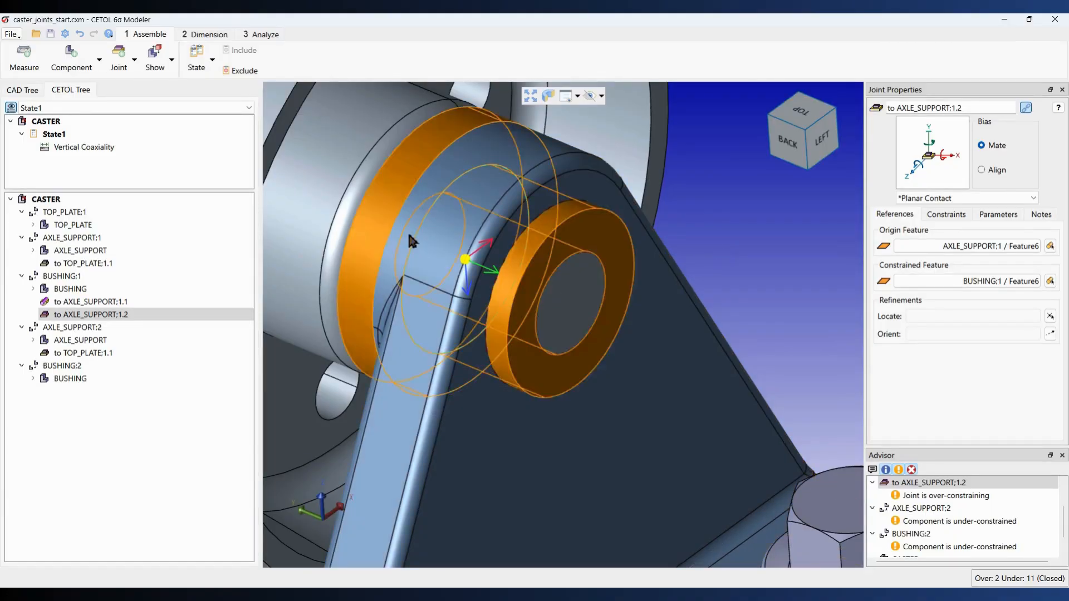
{"action": "scroll", "coordinate": [369, 219], "scroll_direction": "down", "scroll_amount": 3}
{"action": "middle_click_drag", "start_coordinate": [340, 214], "coordinate": [456, 241]}
{"action": "middle_click_drag", "start_coordinate": [355, 266], "coordinate": [407, 274]}
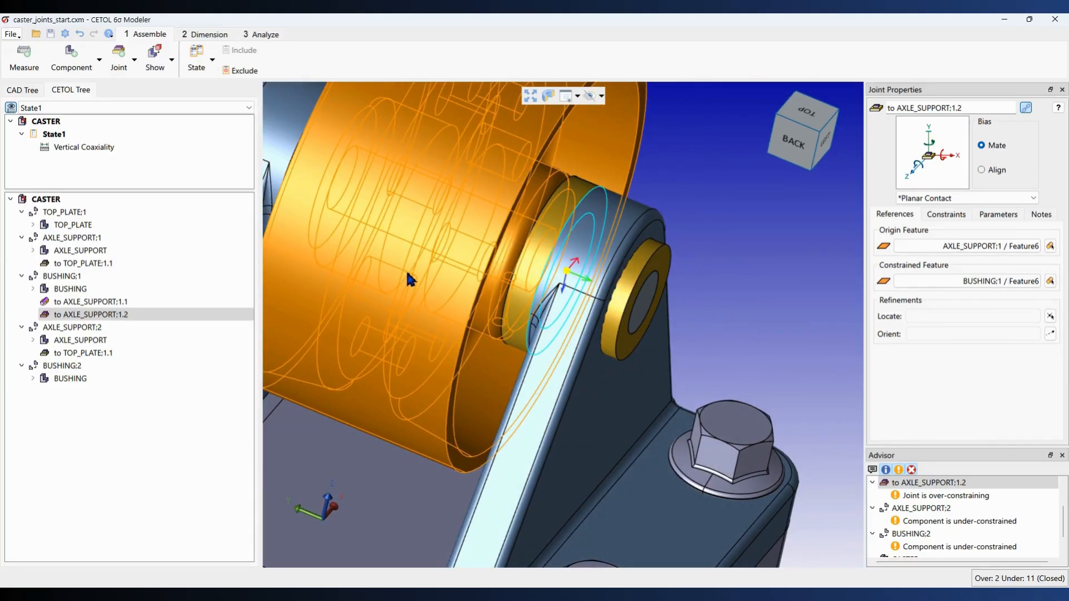